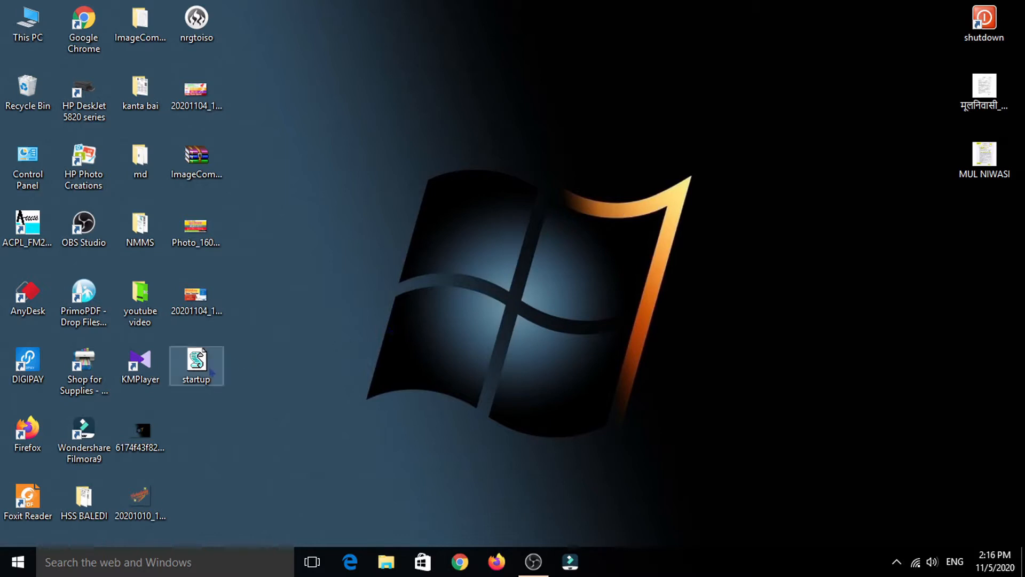
Find Notepad through the Windows search and open a blank document.
{"action": "left_click", "coordinate": [209, 374]}
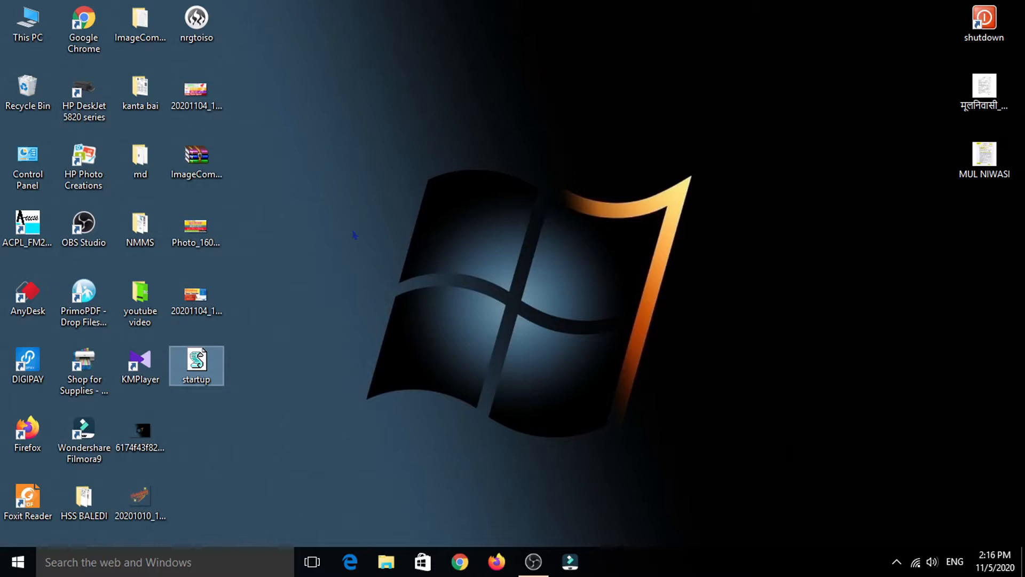
{"action": "left_click", "coordinate": [187, 561]}
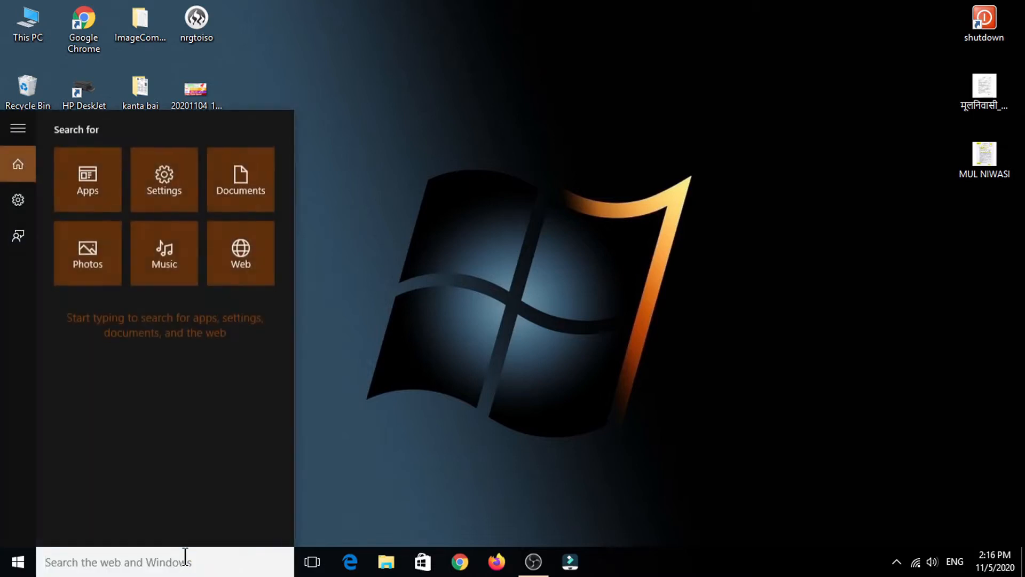
{"action": "type", "text": "not"}
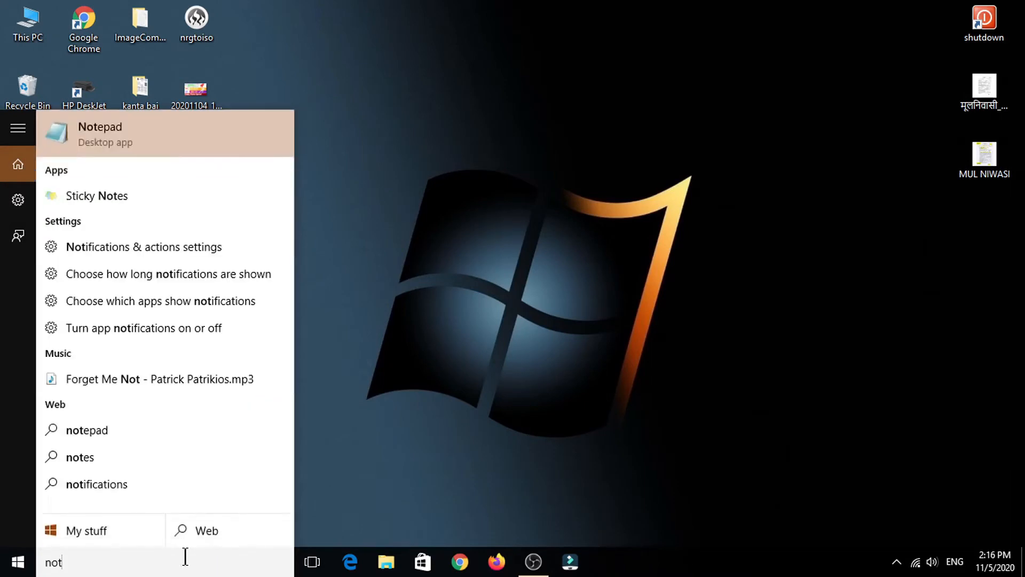
{"action": "key", "text": "Return"}
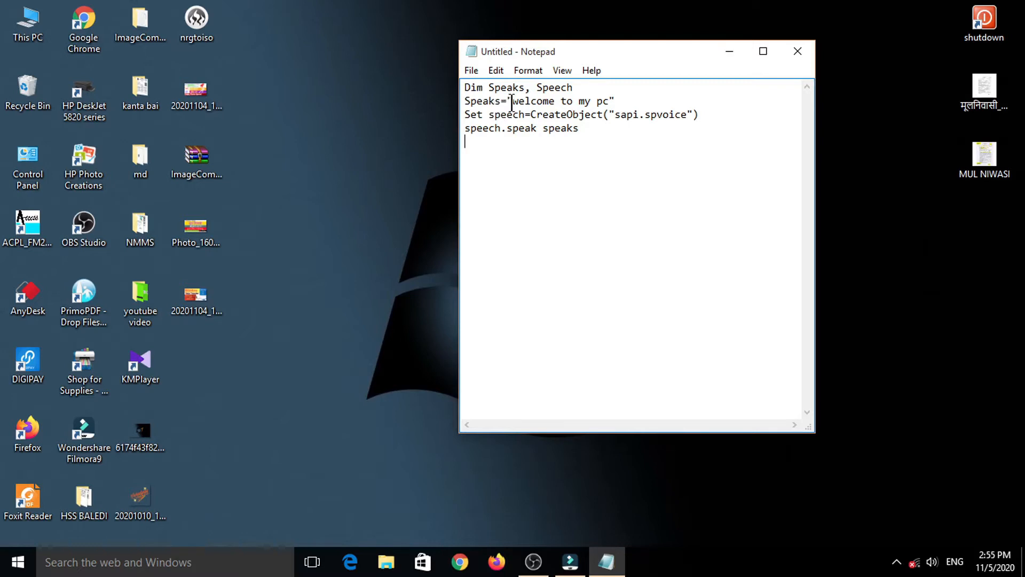
Examine the quoted "welcome to my pc" message and the complete four-line speech script.
{"action": "left_click_drag", "start_coordinate": [519, 102], "coordinate": [609, 99]}
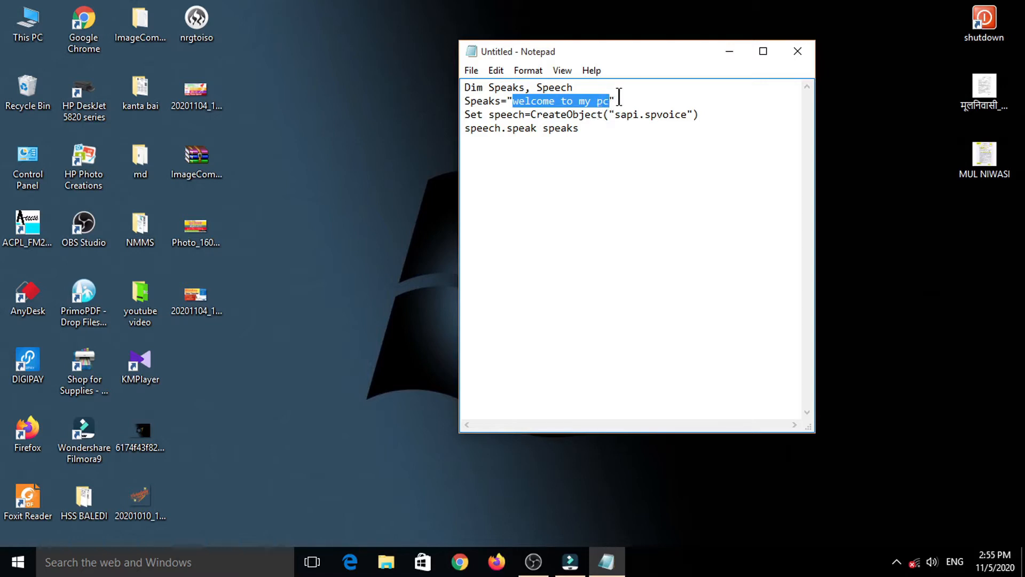
{"action": "left_click", "coordinate": [619, 99]}
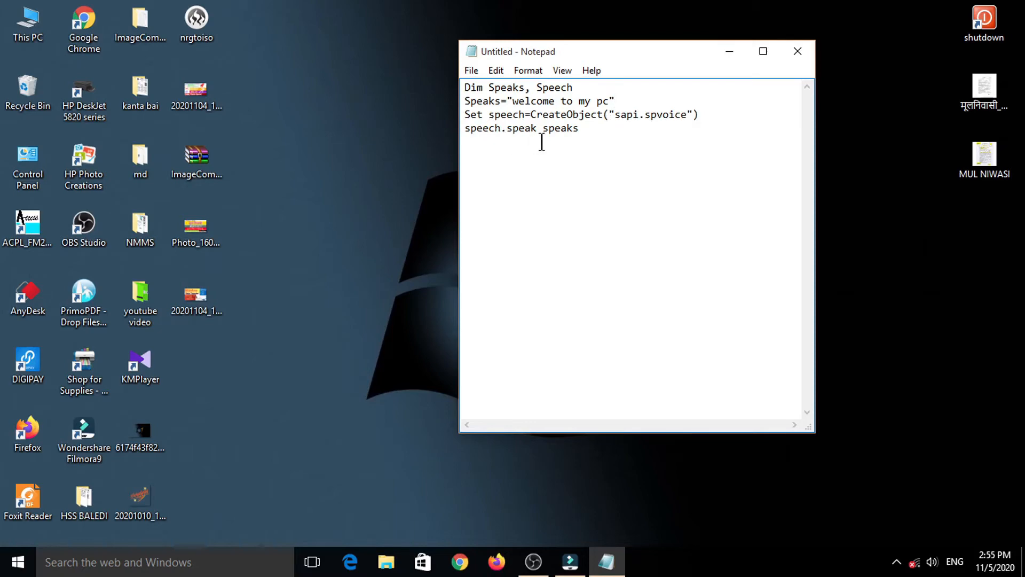
{"action": "left_click_drag", "start_coordinate": [580, 131], "coordinate": [456, 90]}
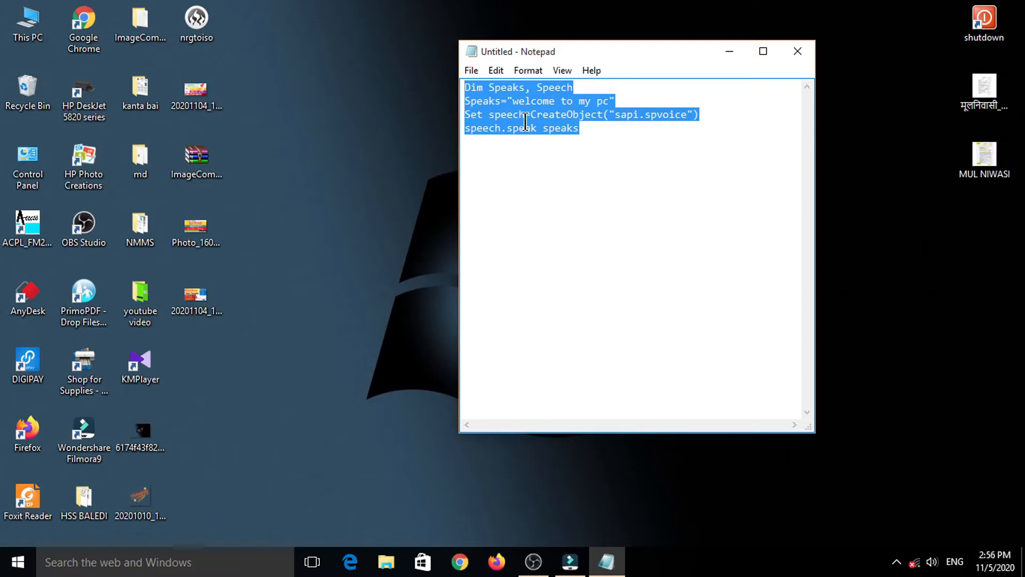
{"action": "left_click", "coordinate": [527, 176]}
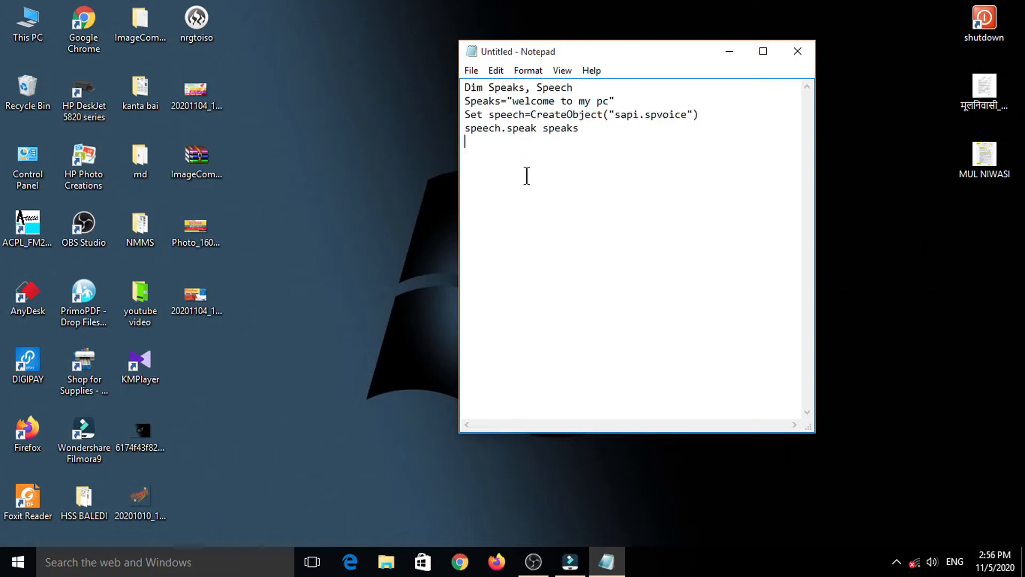
Save the script to the Desktop as startup.vbs and close its window.
{"action": "left_click", "coordinate": [469, 70]}
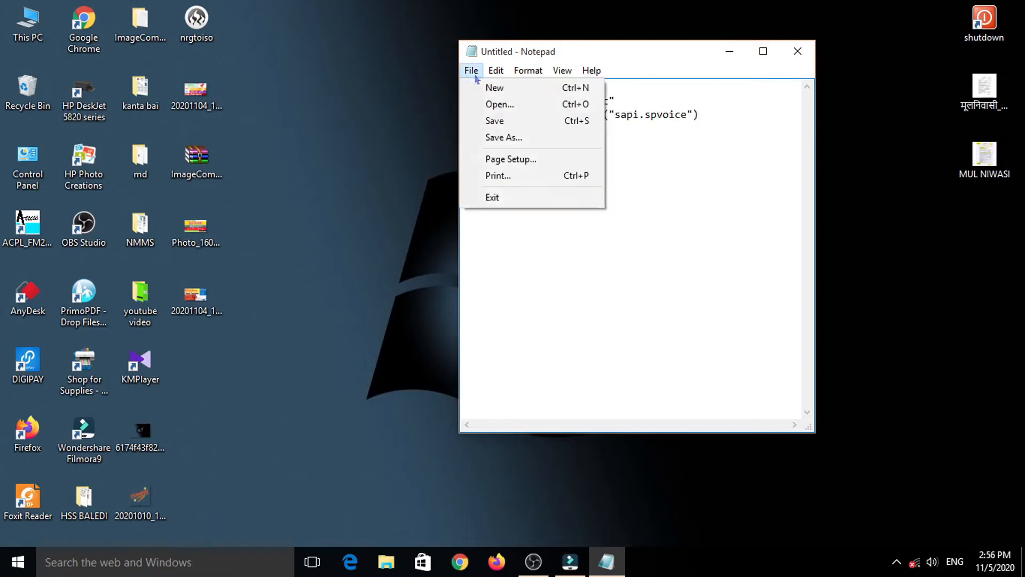
{"action": "left_click", "coordinate": [491, 137]}
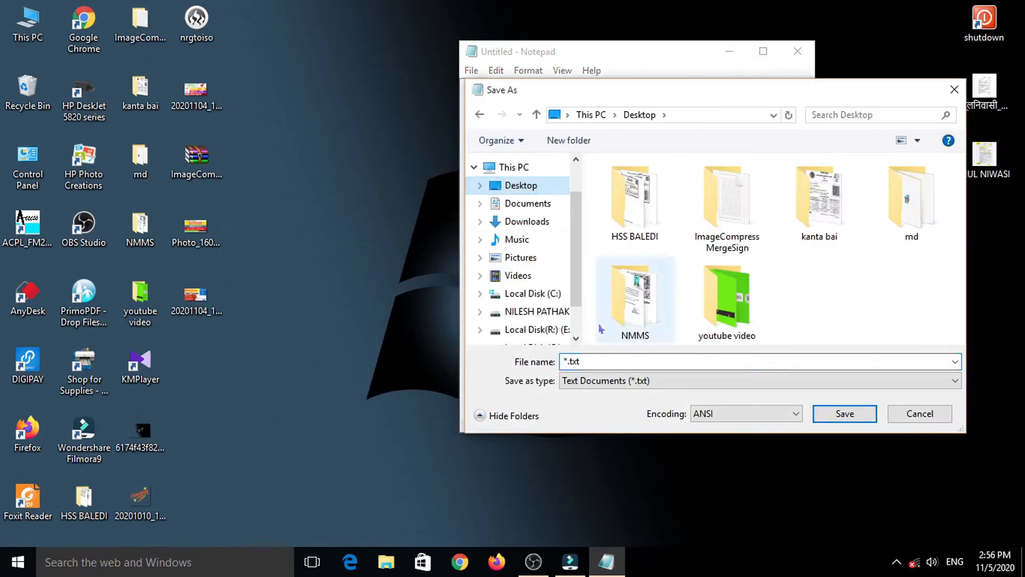
{"action": "double_click", "coordinate": [595, 359]}
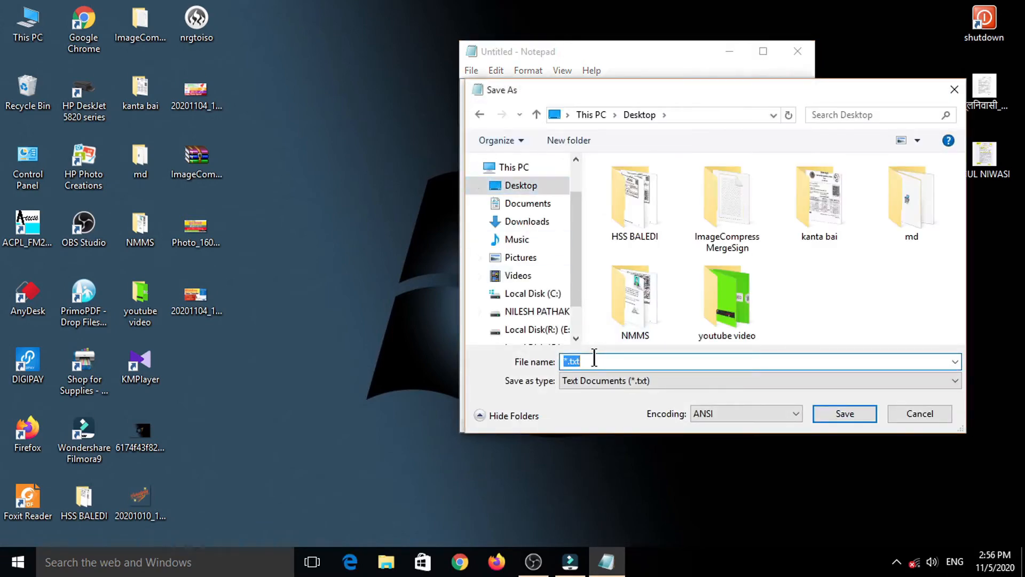
{"action": "type", "text": "startup.vbs"}
{"action": "left_click", "coordinate": [842, 414]}
{"action": "left_click", "coordinate": [796, 53]}
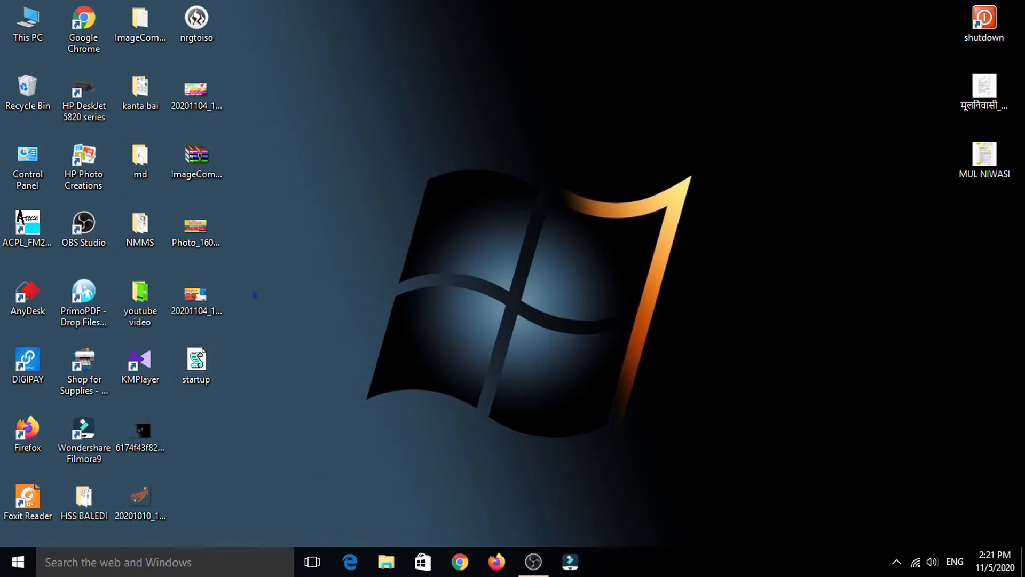
Cut the startup script from the desktop and open the Users\Dell folder on Local Disk (C:).
{"action": "right_click", "coordinate": [204, 353]}
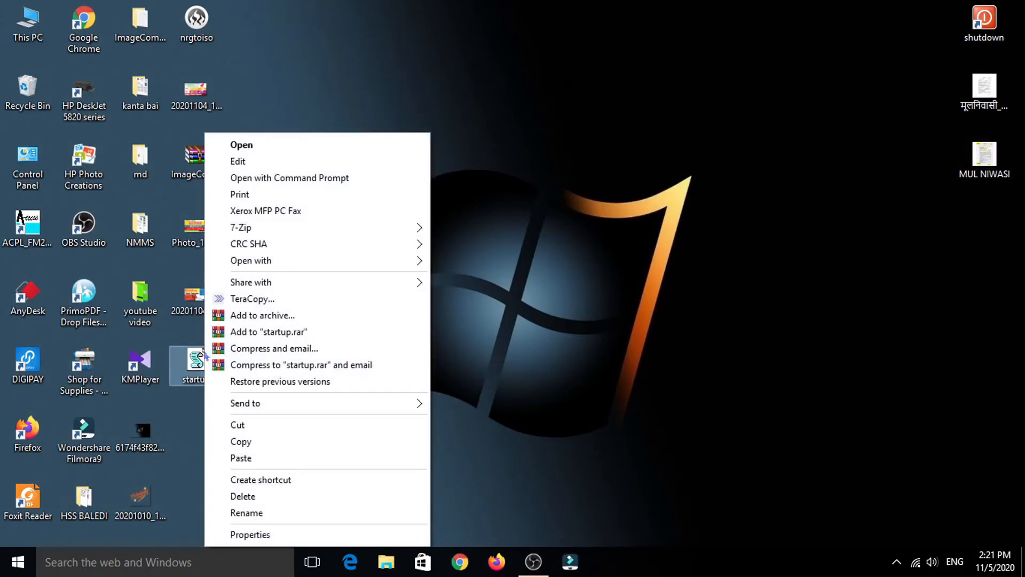
{"action": "left_click", "coordinate": [237, 425]}
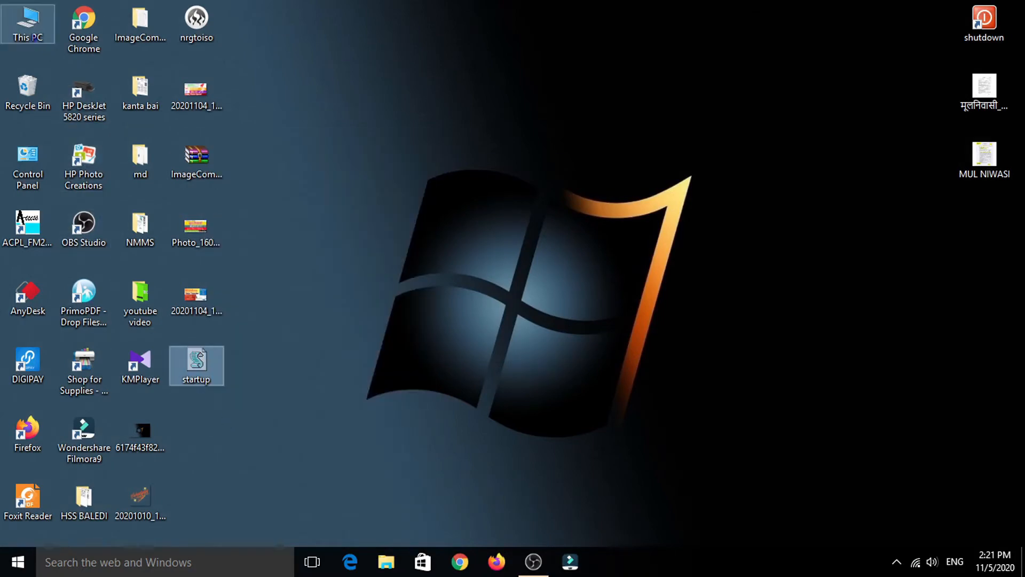
{"action": "double_click", "coordinate": [34, 38]}
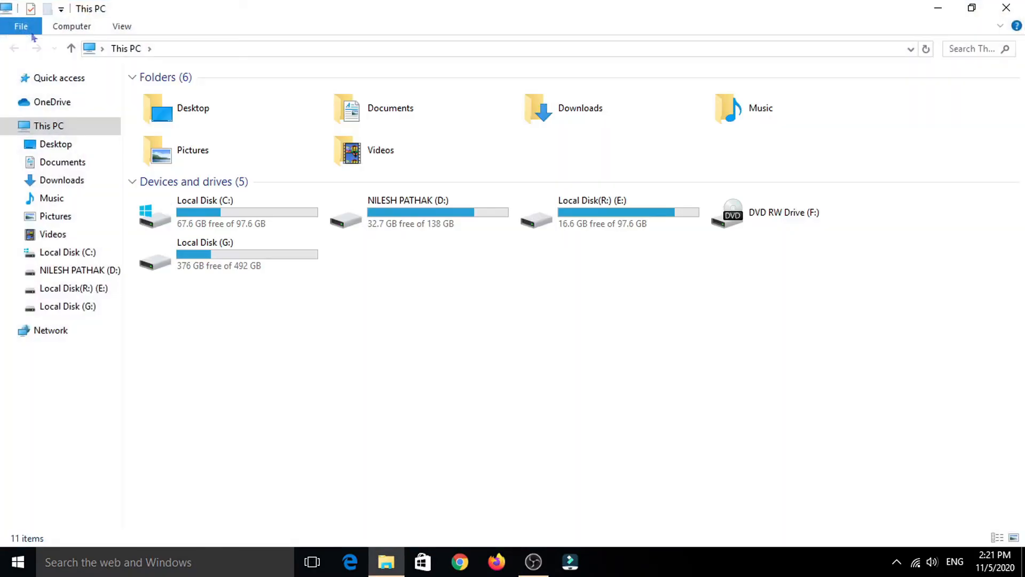
{"action": "double_click", "coordinate": [212, 213]}
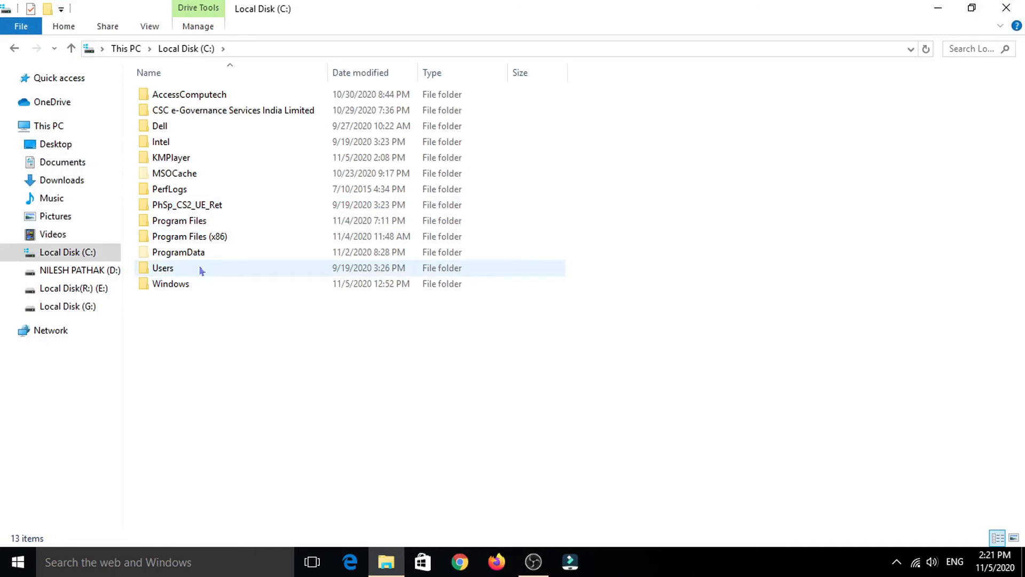
{"action": "double_click", "coordinate": [201, 268]}
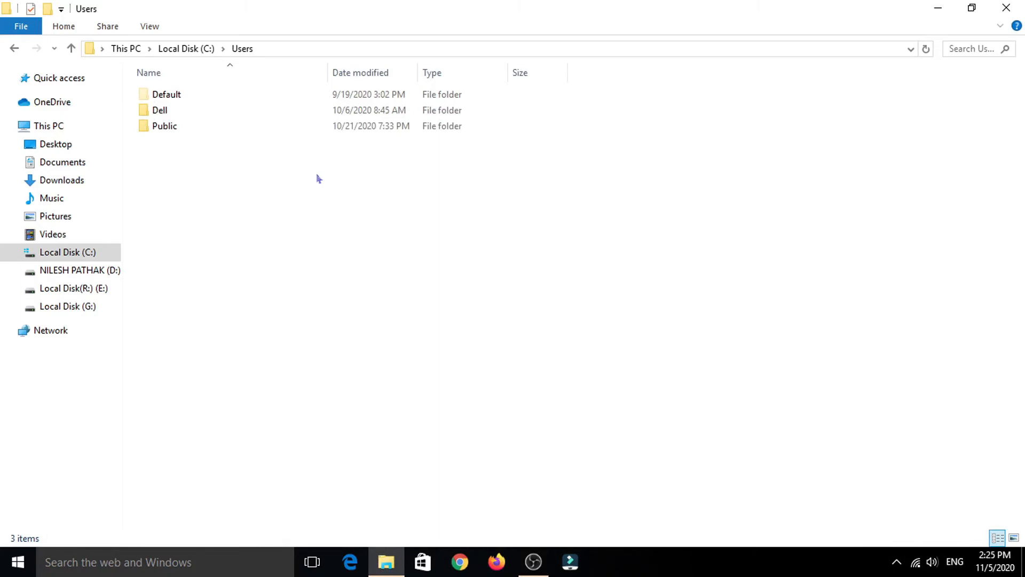
{"action": "double_click", "coordinate": [162, 112]}
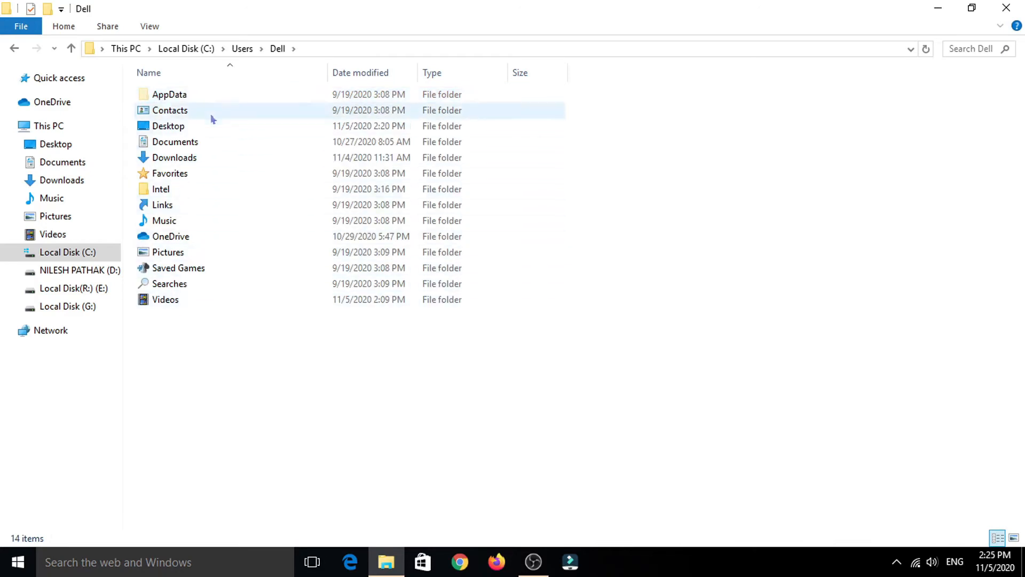
{"action": "mouse_move", "coordinate": [200, 102]}
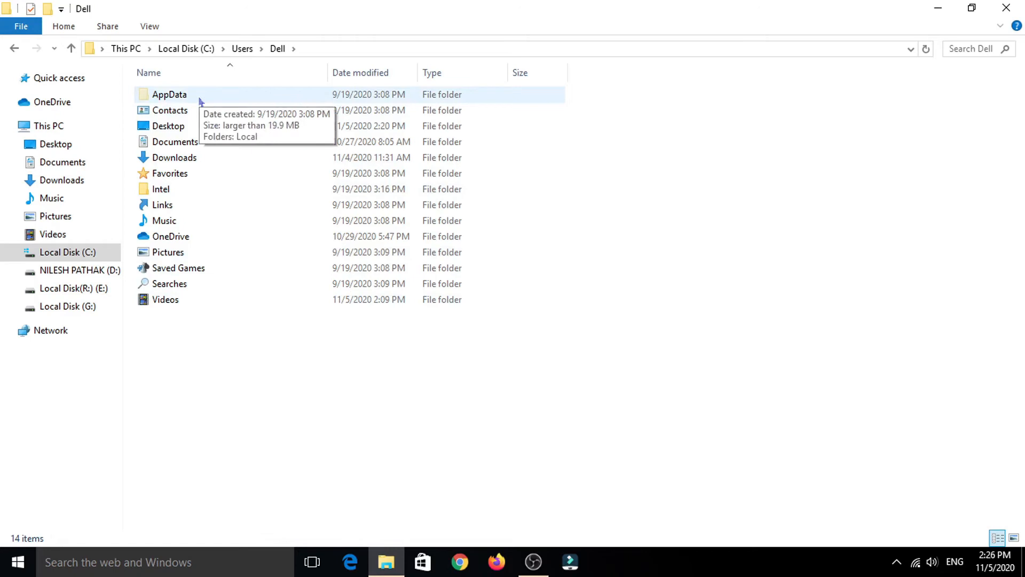
Turn the display of hidden items off and back on in the Dell folder.
{"action": "left_click", "coordinate": [1001, 27]}
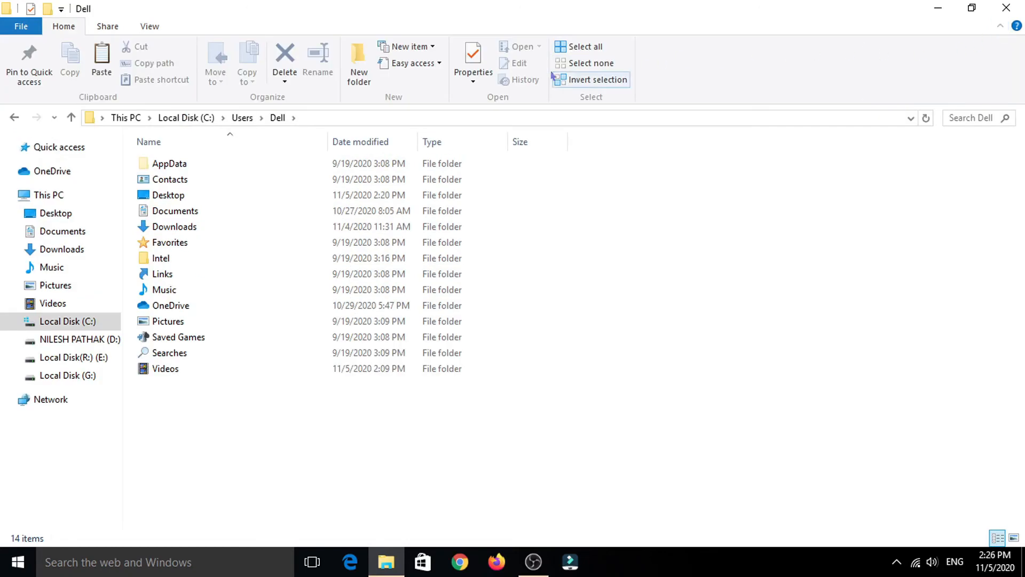
{"action": "left_click", "coordinate": [159, 30]}
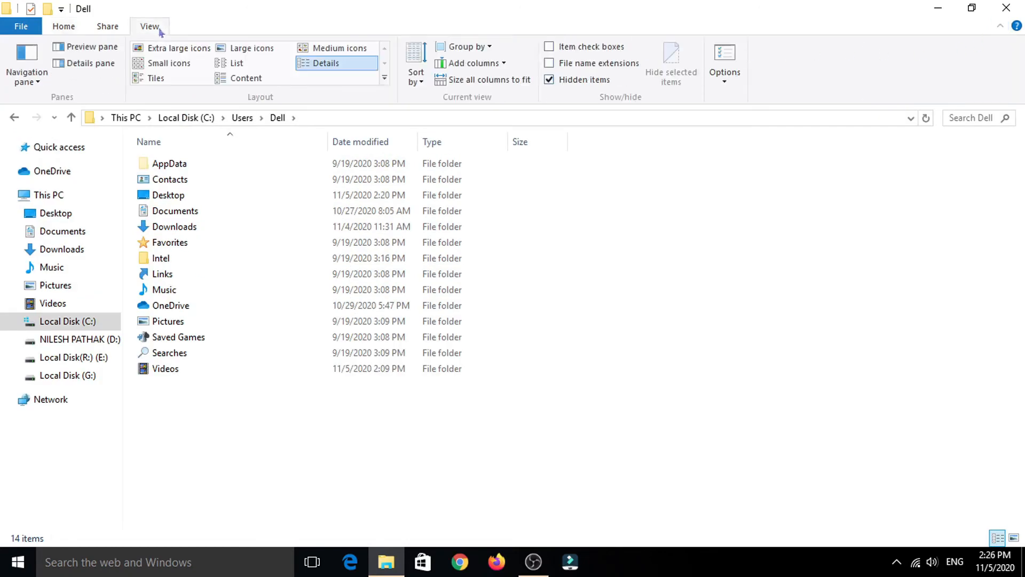
{"action": "left_click", "coordinate": [554, 84]}
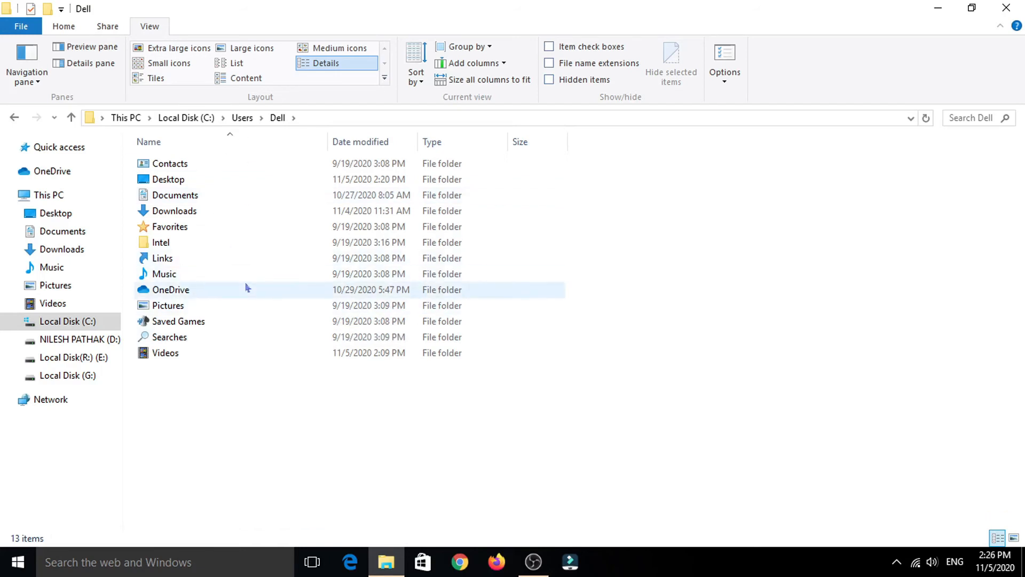
{"action": "left_click", "coordinate": [552, 81]}
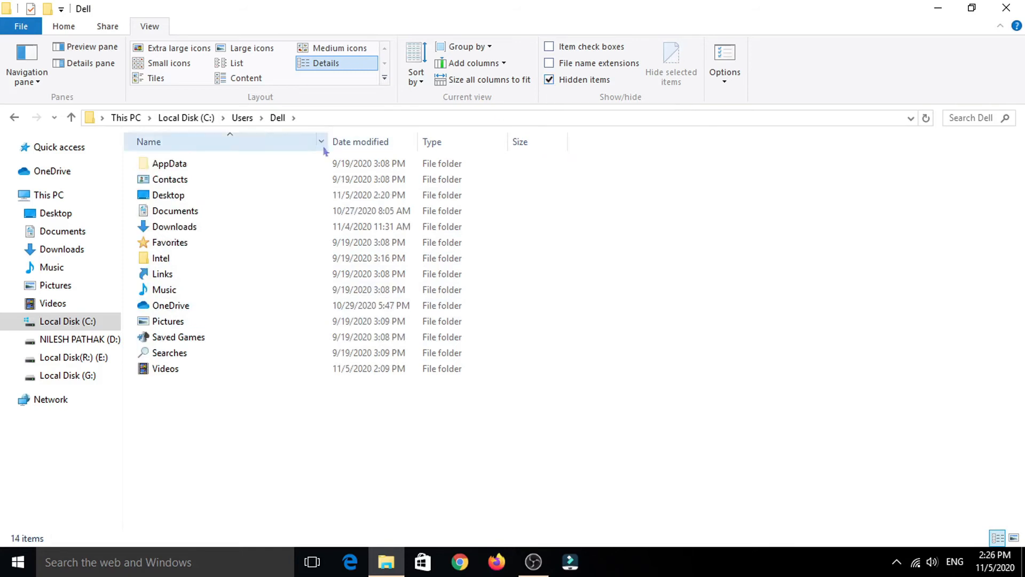
{"action": "left_click", "coordinate": [1000, 29]}
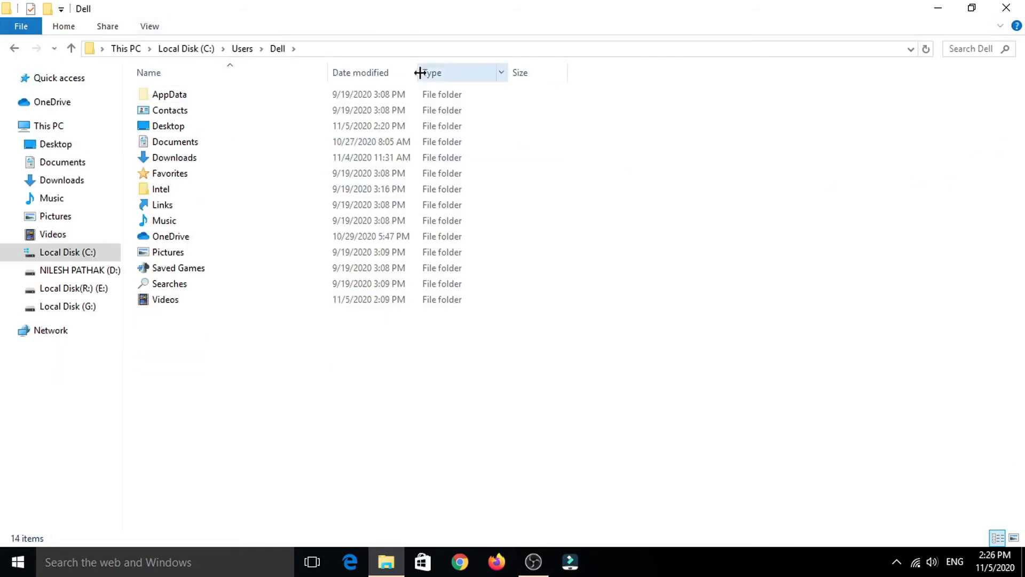
Paste the cut script into the Startup folder under AppData\Roaming\Microsoft\Windows\Start Menu\Programs.
{"action": "double_click", "coordinate": [220, 96]}
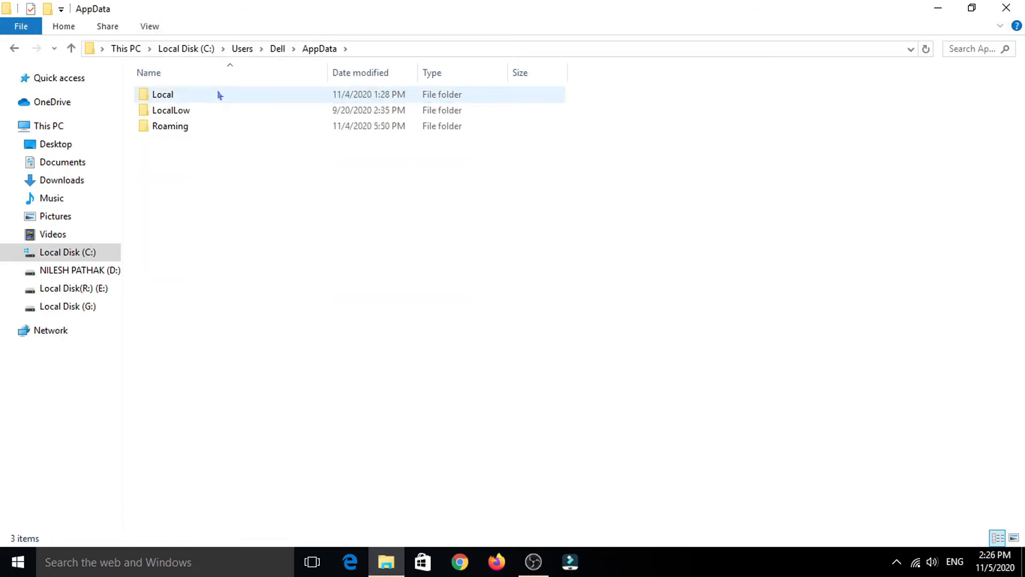
{"action": "double_click", "coordinate": [193, 128]}
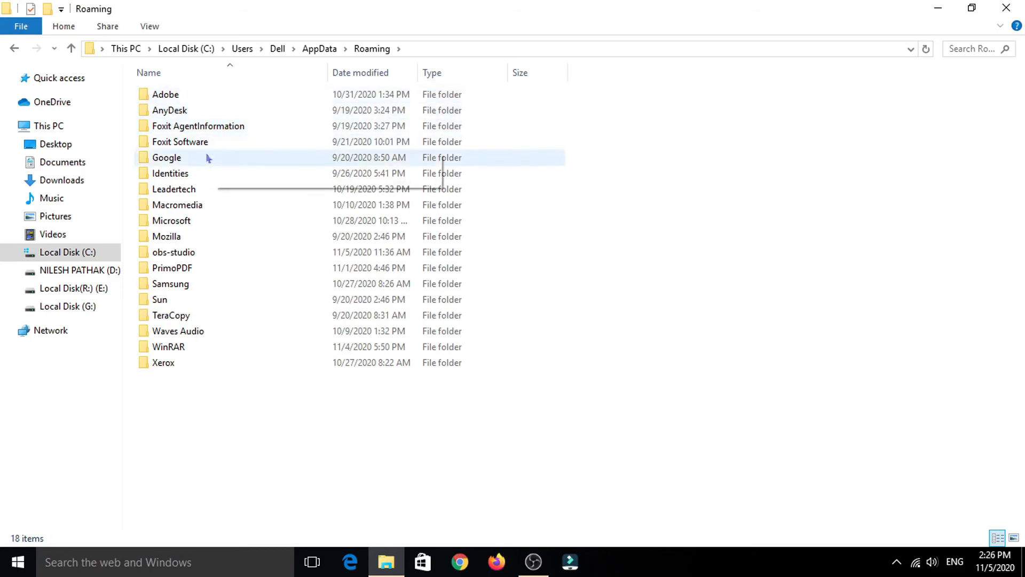
{"action": "double_click", "coordinate": [187, 221]}
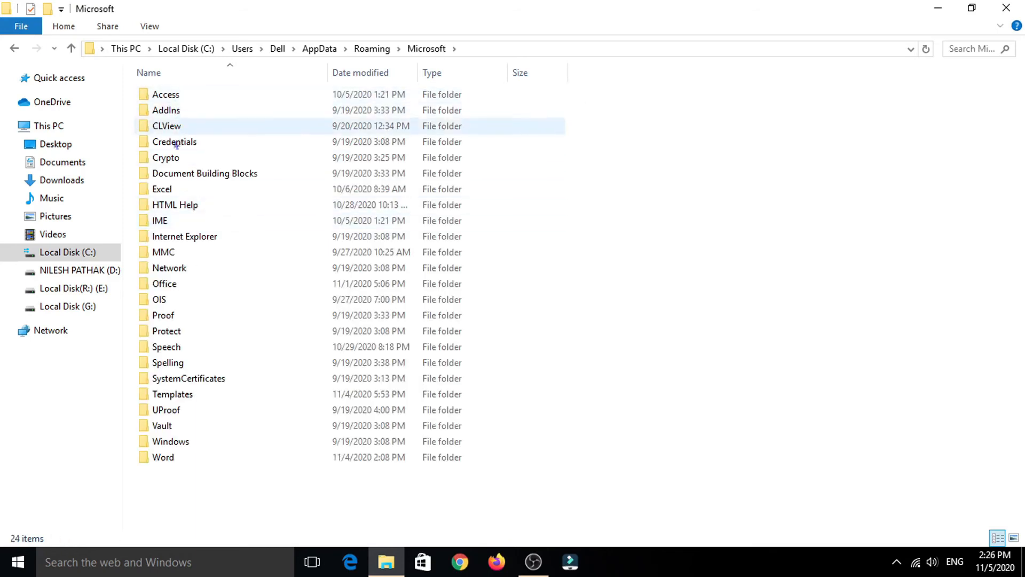
{"action": "double_click", "coordinate": [160, 443]}
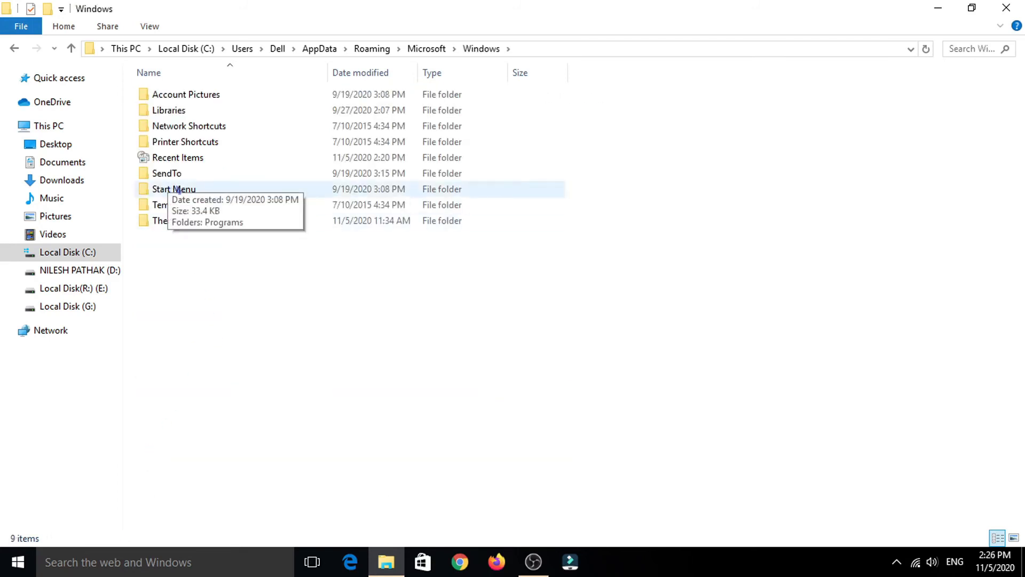
{"action": "double_click", "coordinate": [179, 190]}
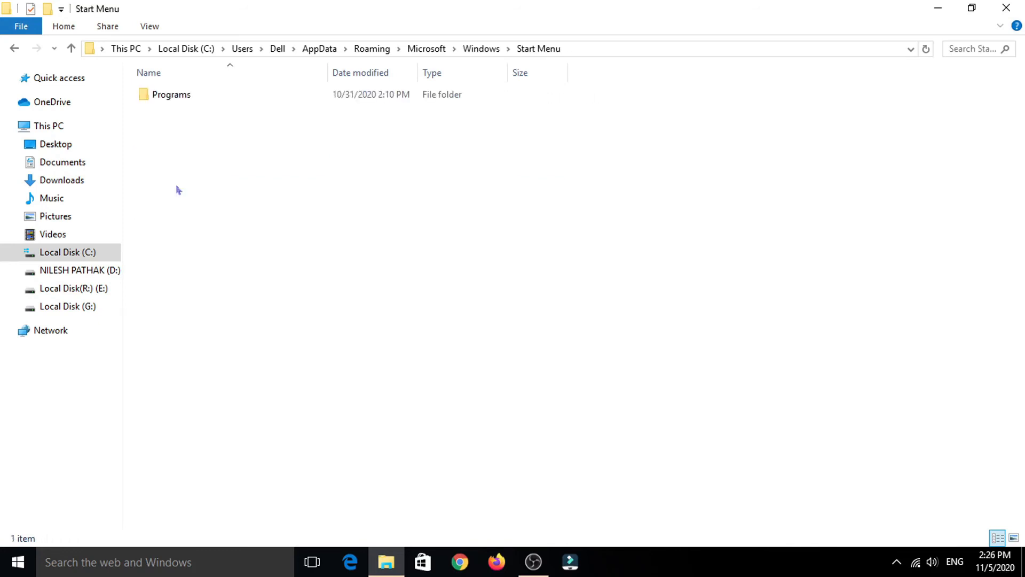
{"action": "left_click", "coordinate": [203, 99]}
{"action": "double_click", "coordinate": [202, 99]}
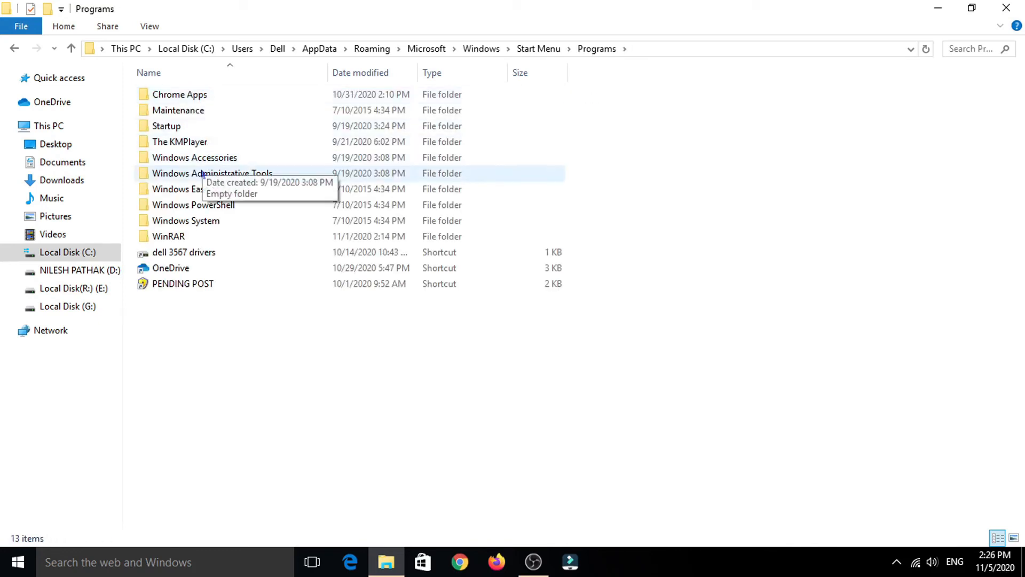
{"action": "double_click", "coordinate": [169, 127]}
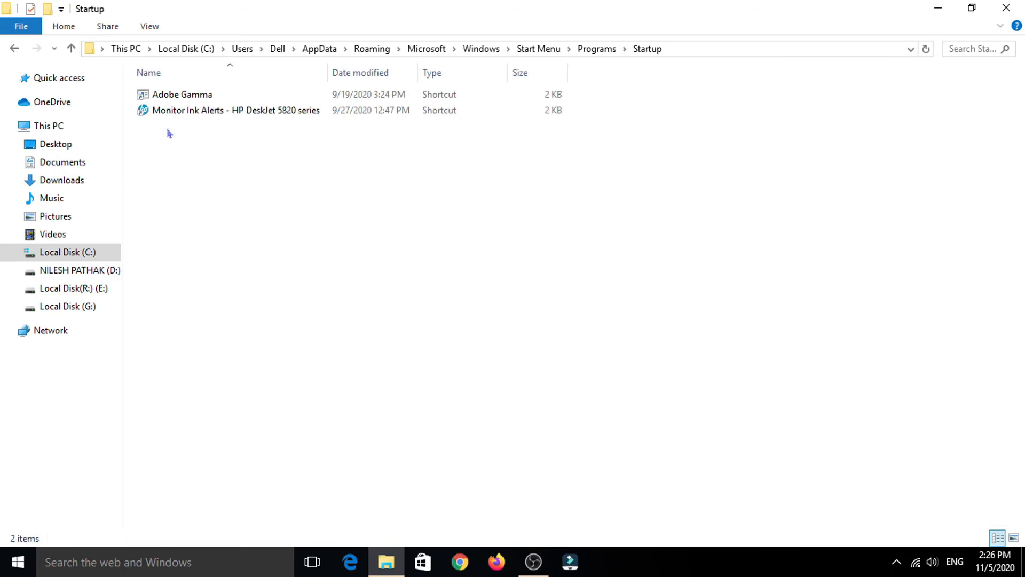
{"action": "right_click", "coordinate": [167, 130]}
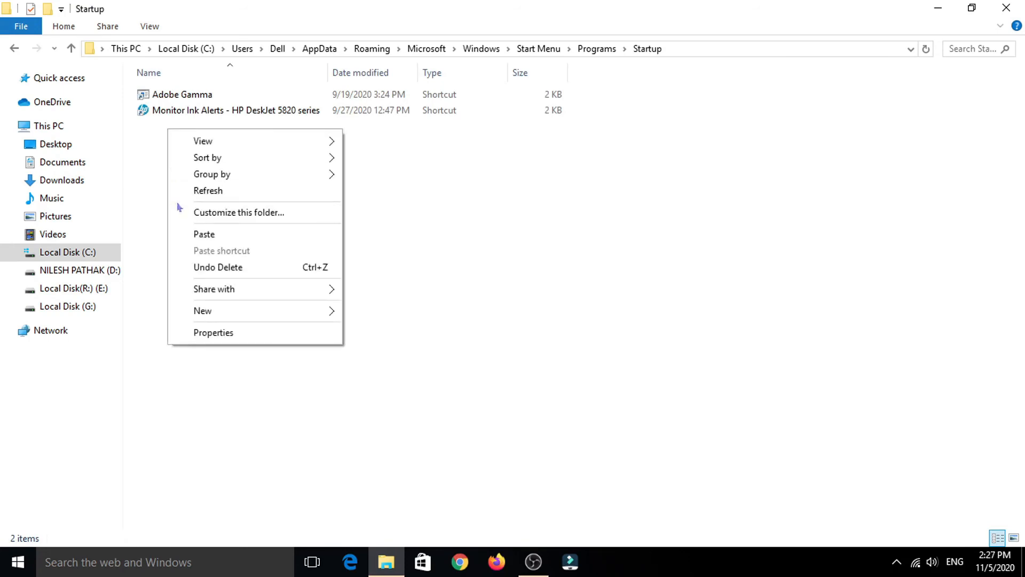
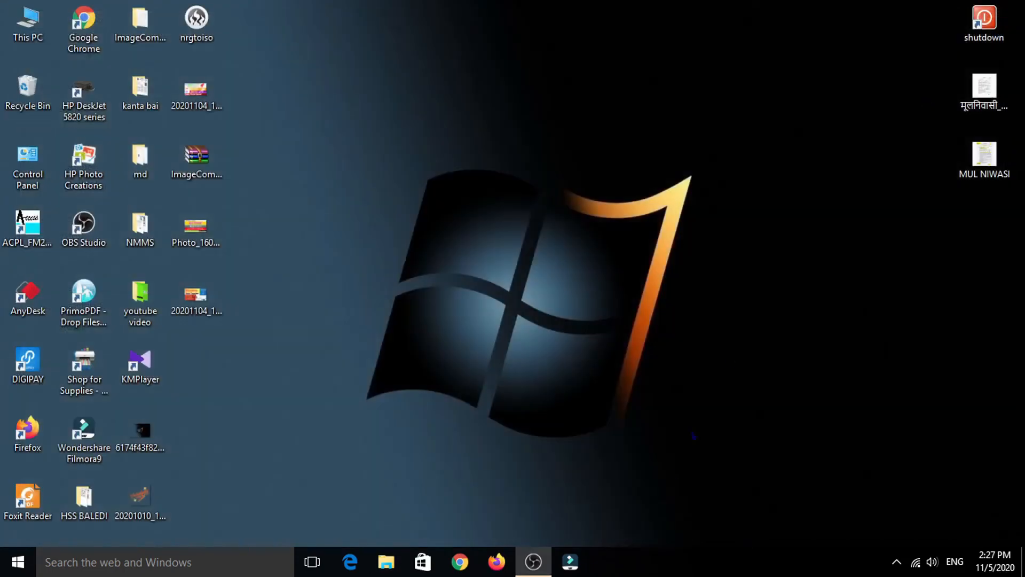
Refresh the desktop.
{"action": "right_click", "coordinate": [456, 196]}
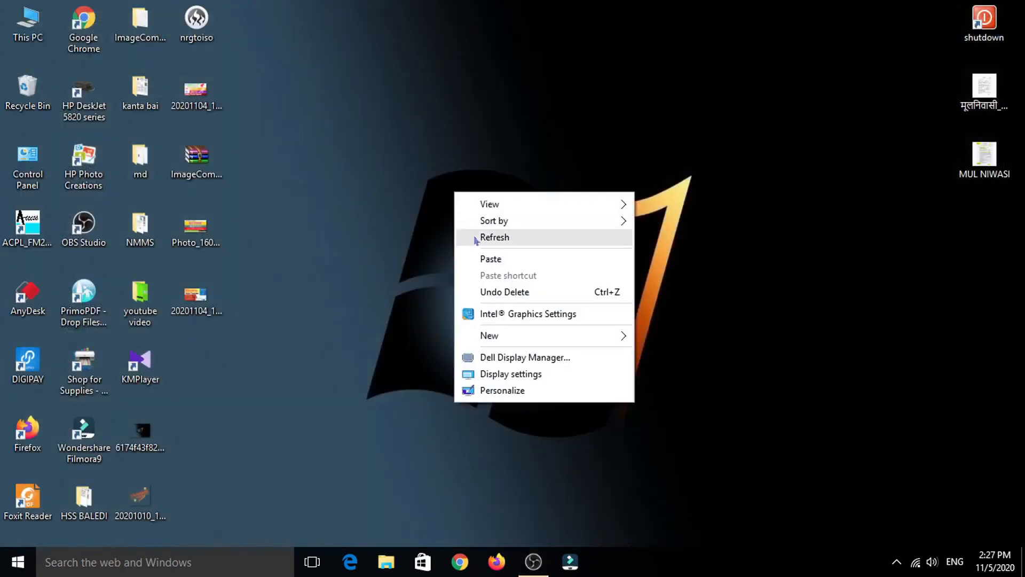
{"action": "left_click", "coordinate": [474, 236]}
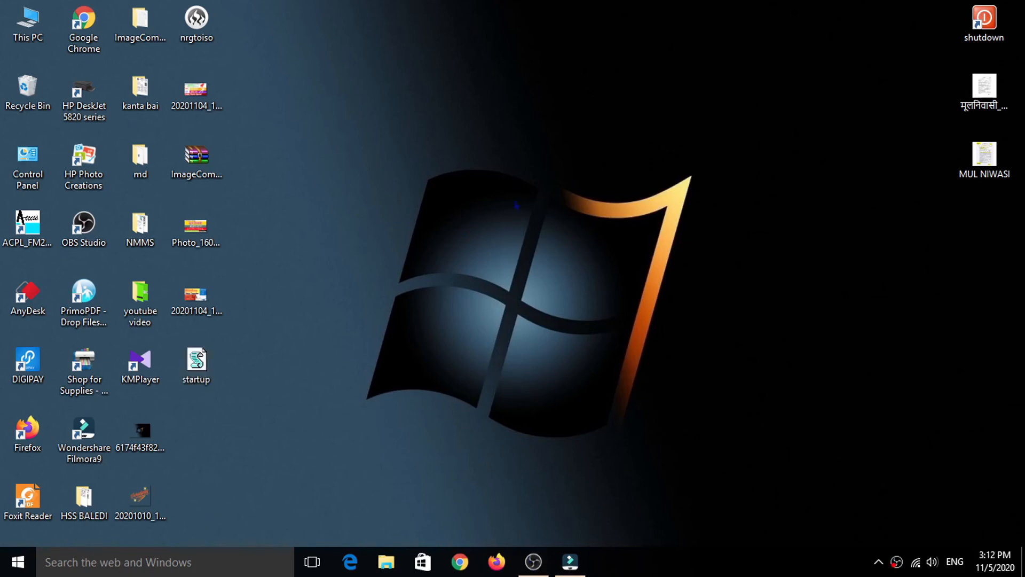
Run the command shell:startup from the Run dialog to open the Windows Startup folder.
{"action": "left_click", "coordinate": [190, 567]}
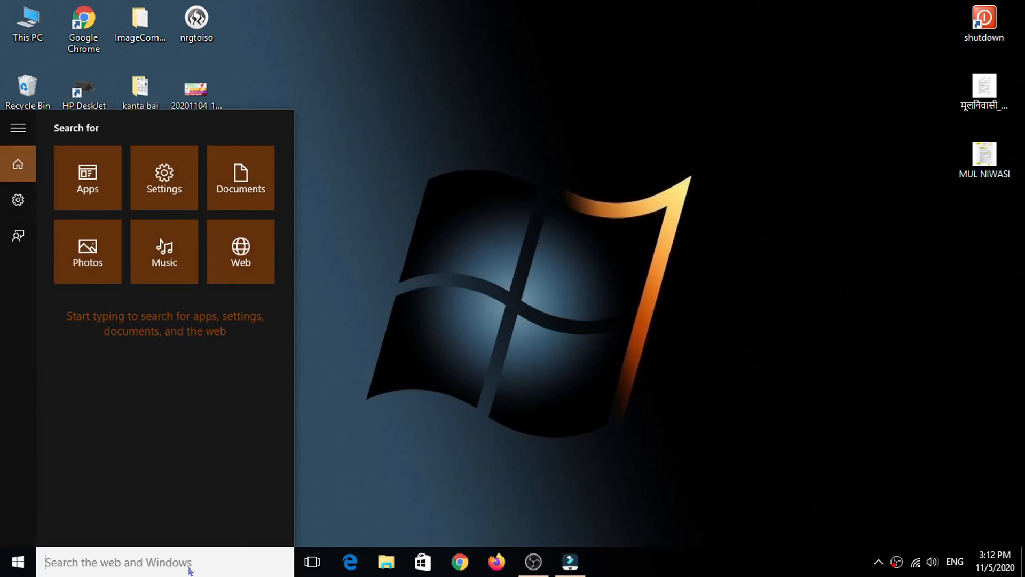
{"action": "key", "text": "super+r"}
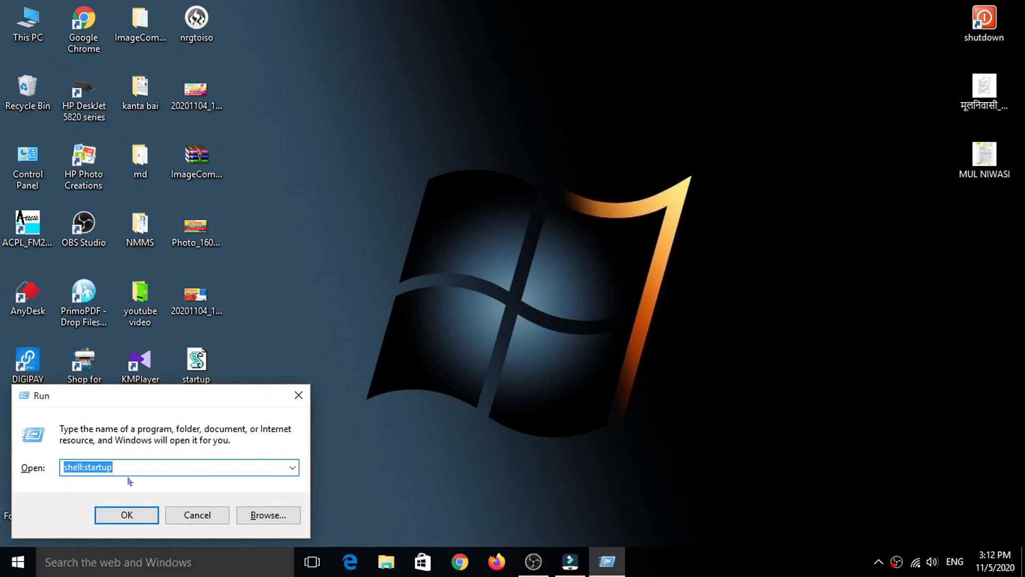
{"action": "key", "text": "BackSpace"}
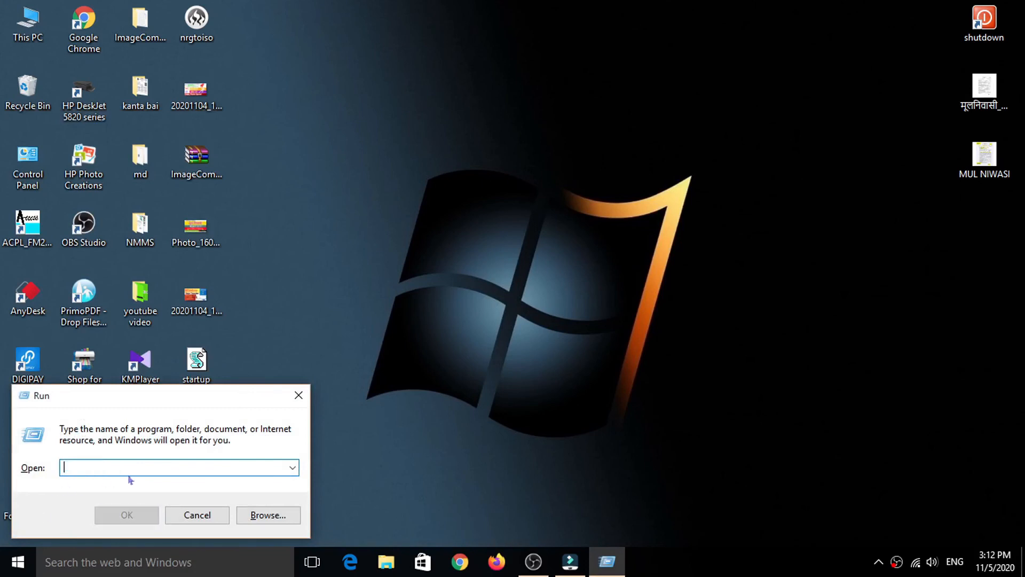
{"action": "type", "text": "shell"}
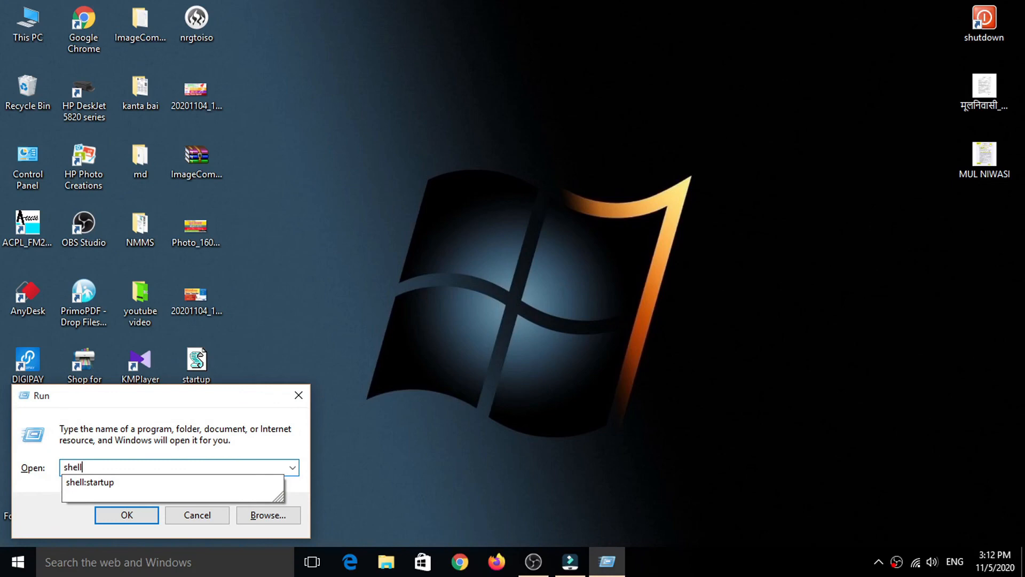
{"action": "type", "text": ":sta"}
{"action": "left_click", "coordinate": [120, 484]}
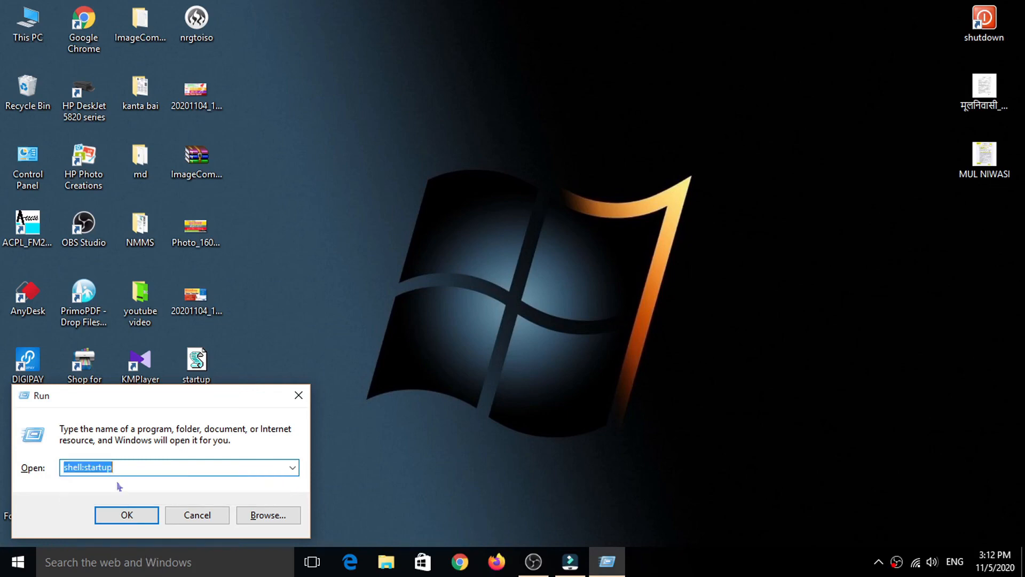
{"action": "left_click", "coordinate": [123, 511]}
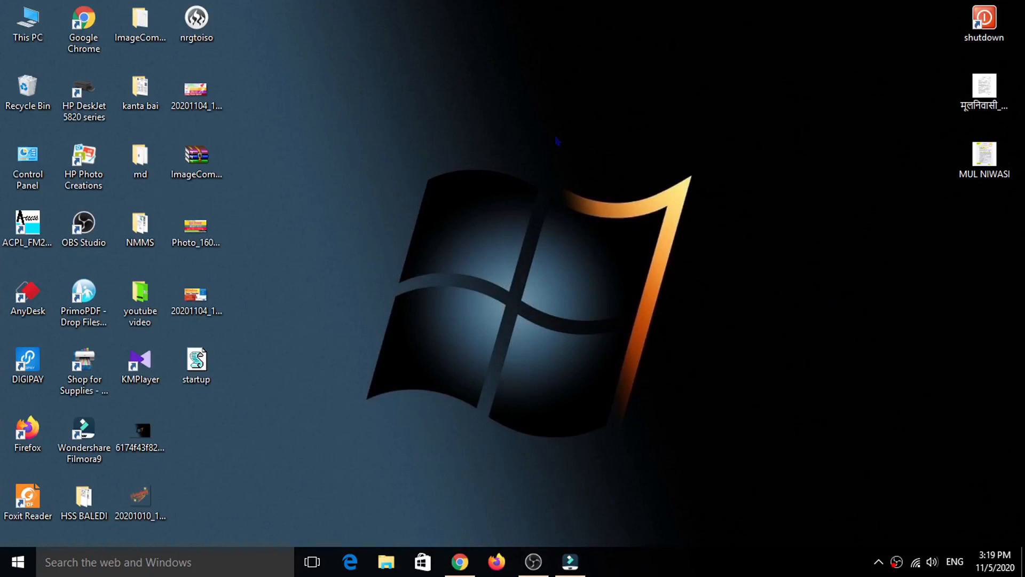
Bring up the available options for the desktop background area.
{"action": "right_click", "coordinate": [557, 140]}
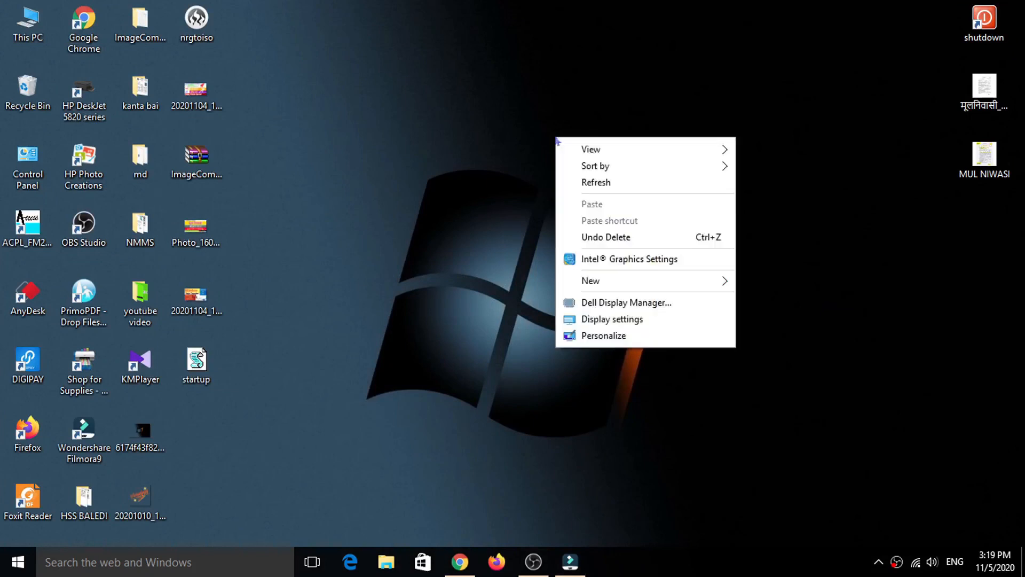